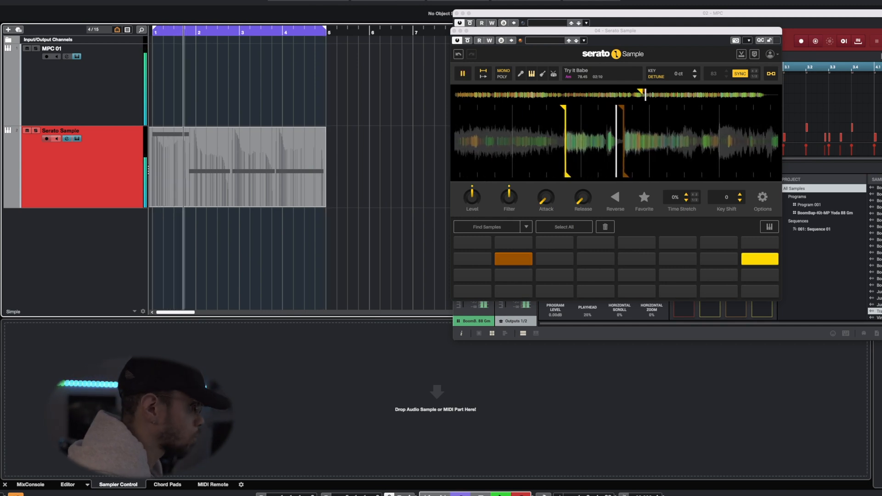
# - Finish recording the chopped sample part on the Serato Sample track and open it for note editing
pyautogui.press('KP_Multiply')
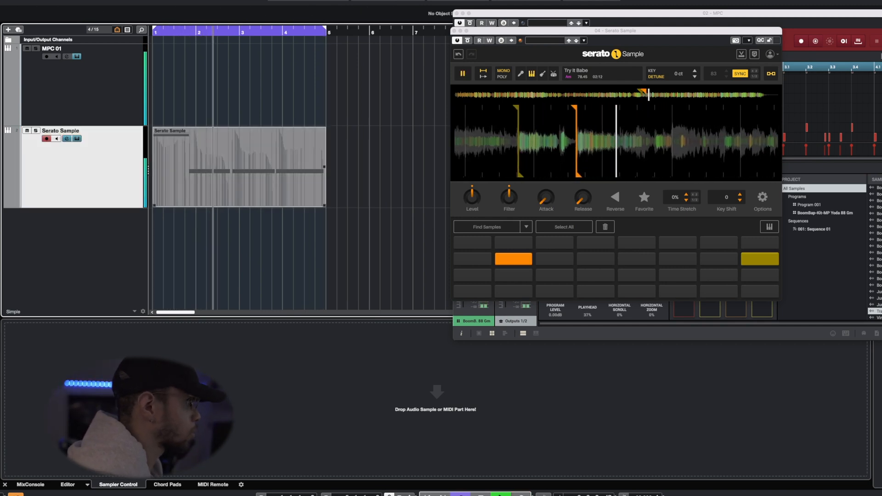
pyautogui.doubleClick(240, 168)
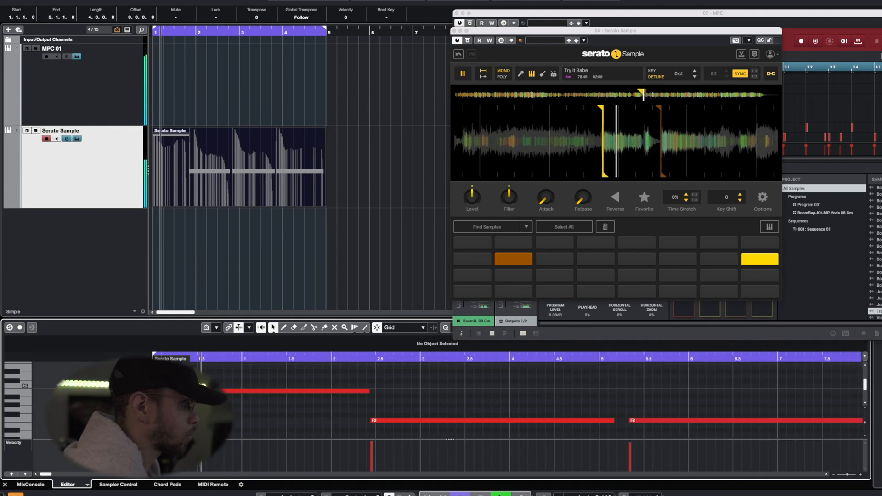
pyautogui.hscroll(12, 448, 404)
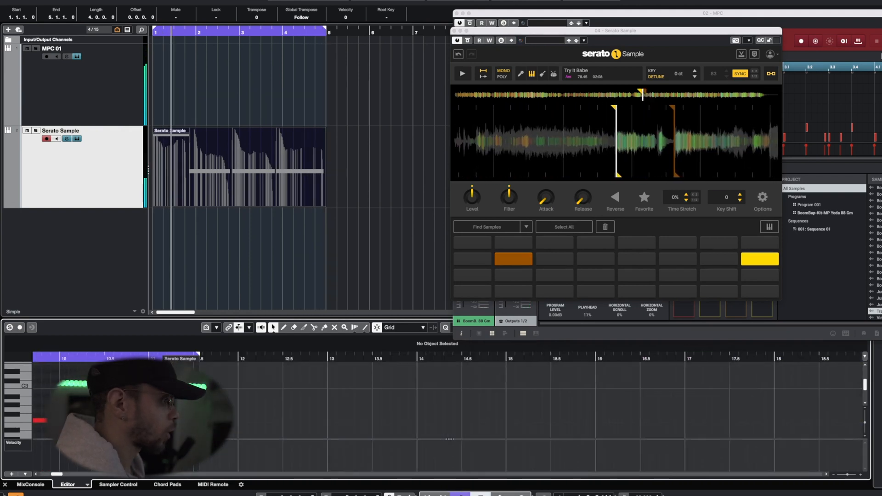
pyautogui.hscroll(-3, 448, 405)
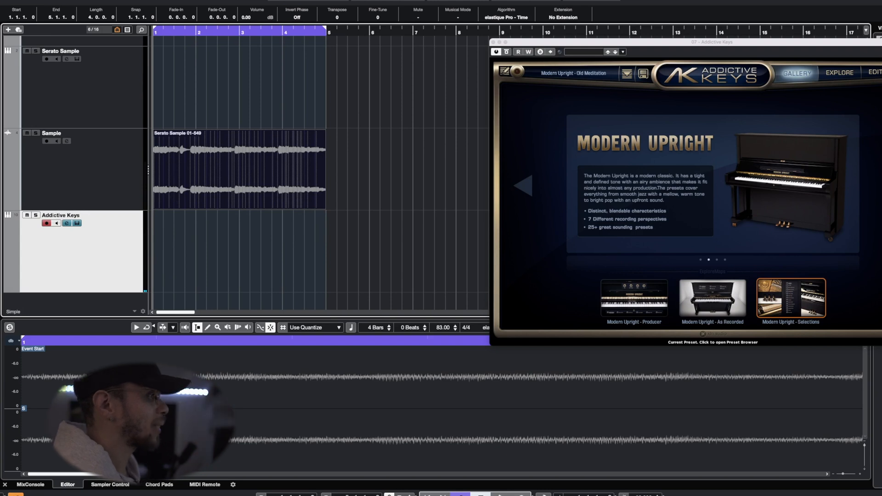
# - Record piano chords on the Addictive Keys track over bars 1 to 4 and open the part with the track soloed
pyautogui.press('KP_Multiply')
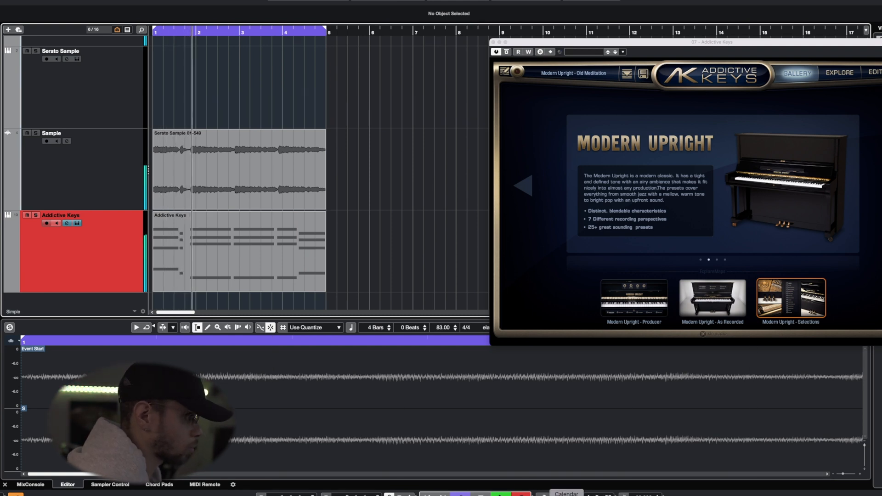
pyautogui.press('space')
pyautogui.doubleClick(240, 257)
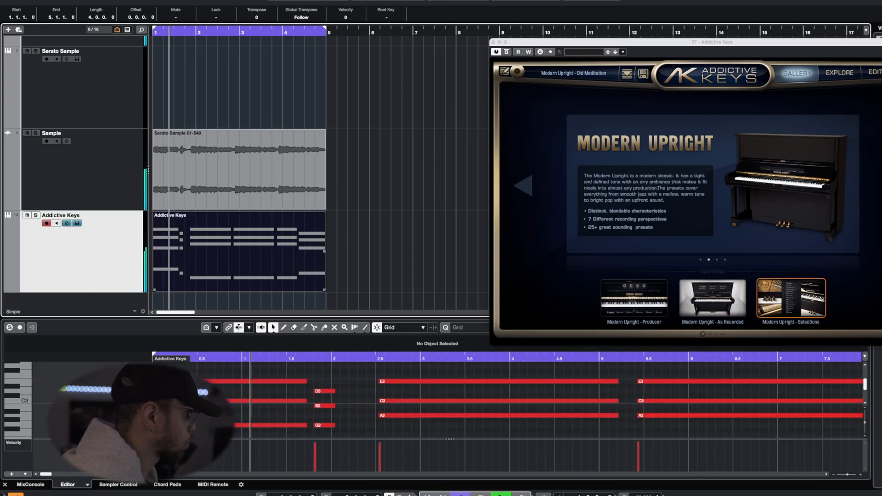
pyautogui.click(35, 216)
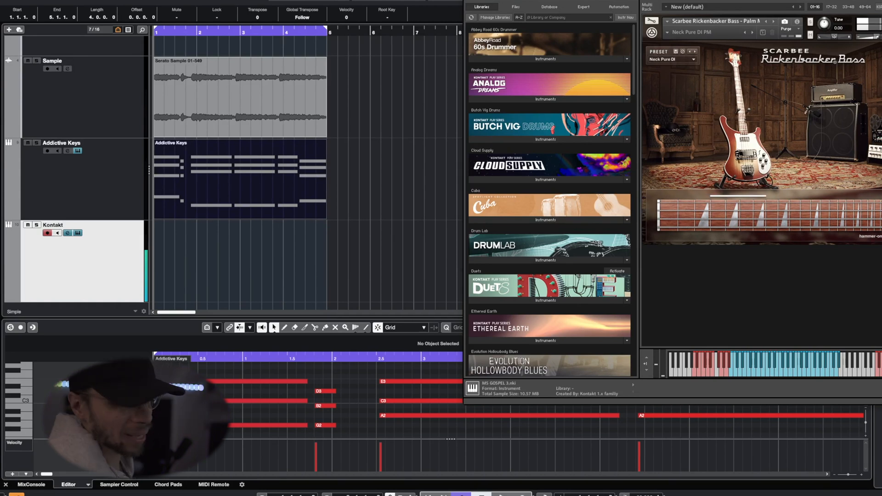
# - Record a Rickenbacker bass line on the Kontakt track over bars 1 to 4 and open the part for note editing
pyautogui.press('KP_Multiply')
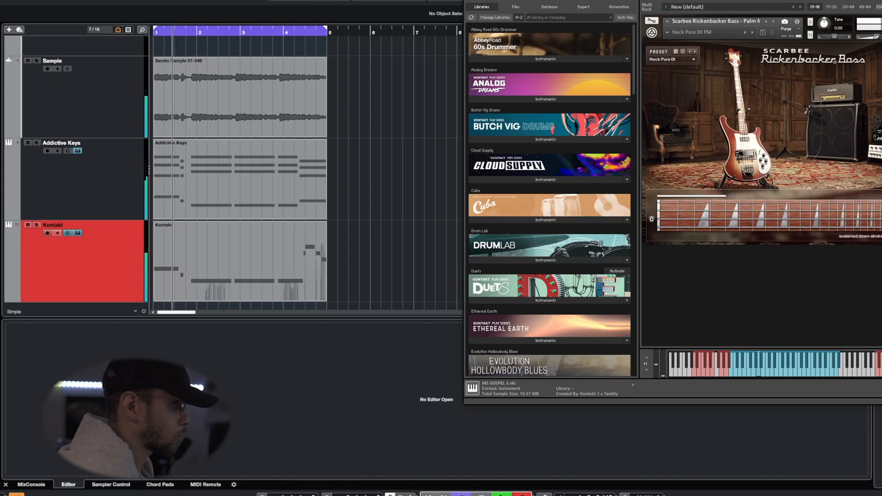
pyautogui.press('KP_Multiply')
pyautogui.click(392, 262)
pyautogui.doubleClick(257, 257)
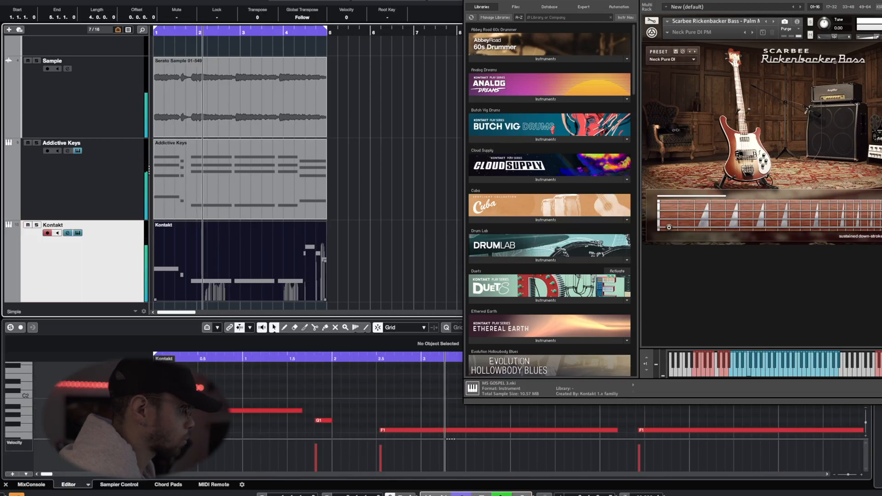
# - Close the Kontakt and Addictive Keys instrument windows and stop playback of the bass part
pyautogui.press('super+w')
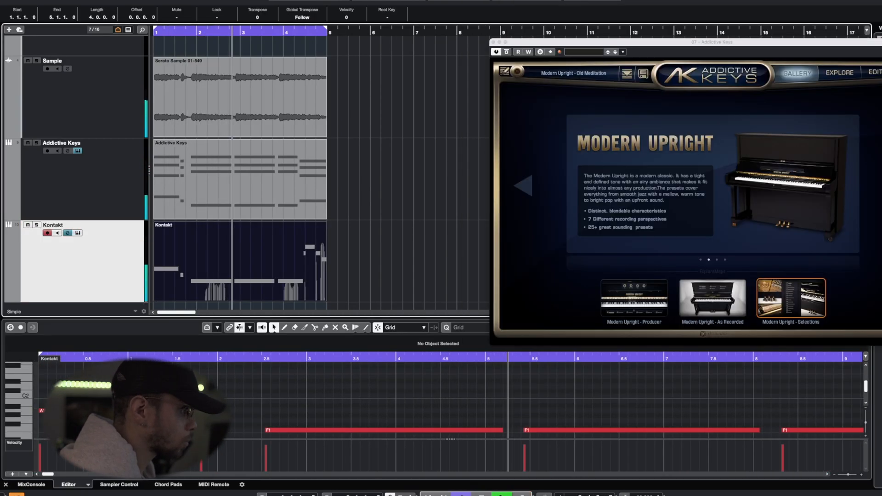
pyautogui.press('super+w')
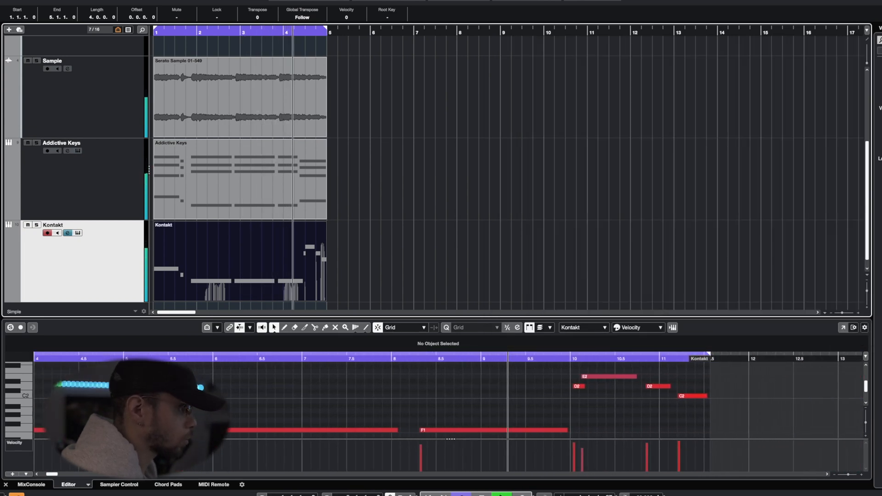
pyautogui.press('space')
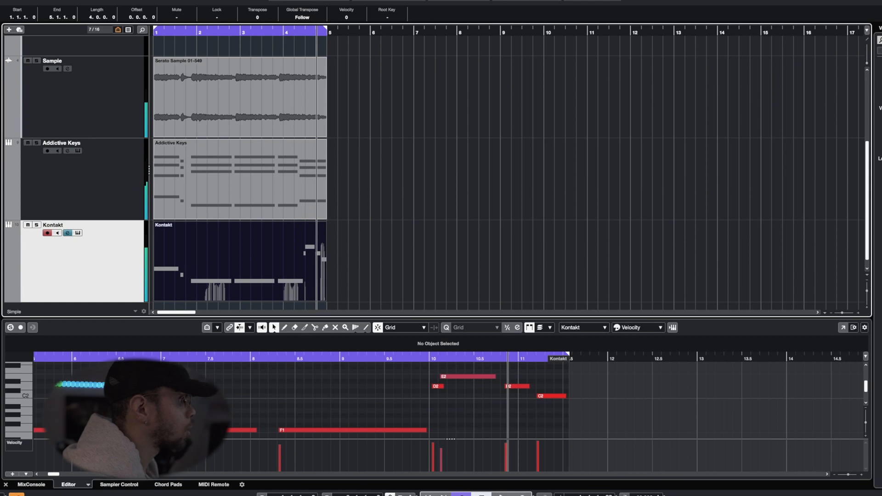
# - Enlarge the note editing area and adjust the end of the short D2 bass note just before the E2 note
pyautogui.moveTo(436, 318); pyautogui.dragTo(437, 298)
pyautogui.press('KP_Subtract')
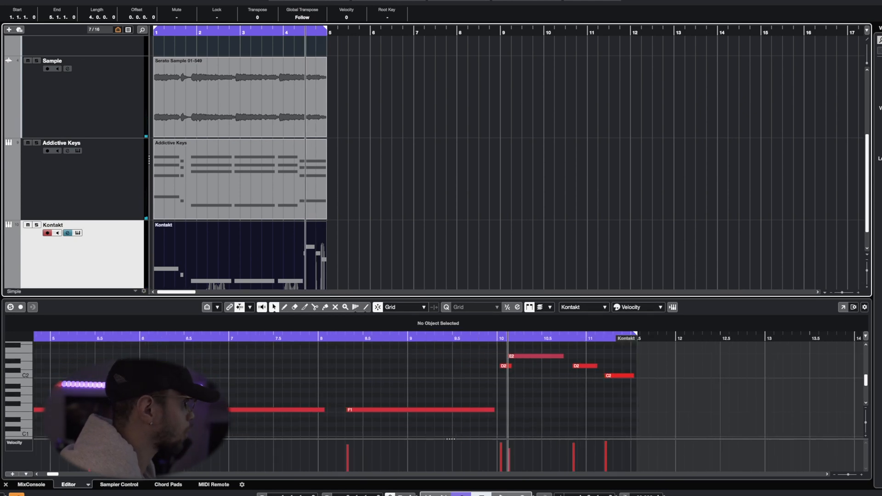
pyautogui.moveTo(511, 366); pyautogui.dragTo(514, 367)
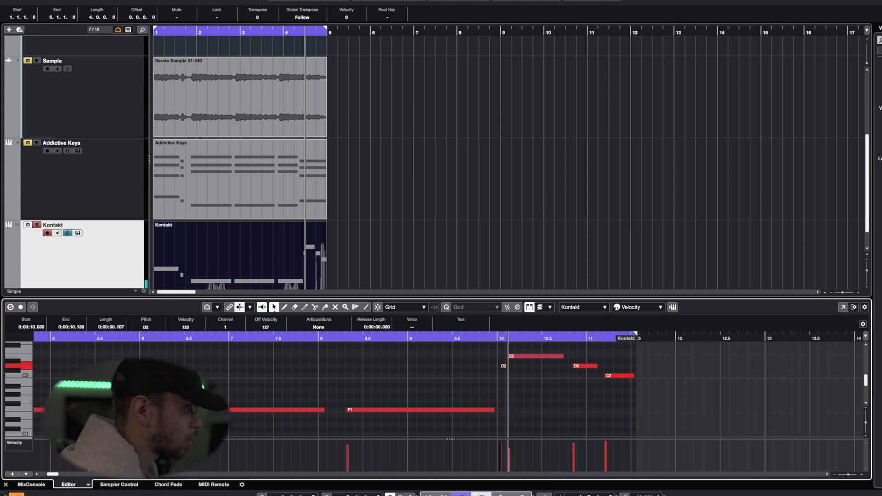
pyautogui.press('space')
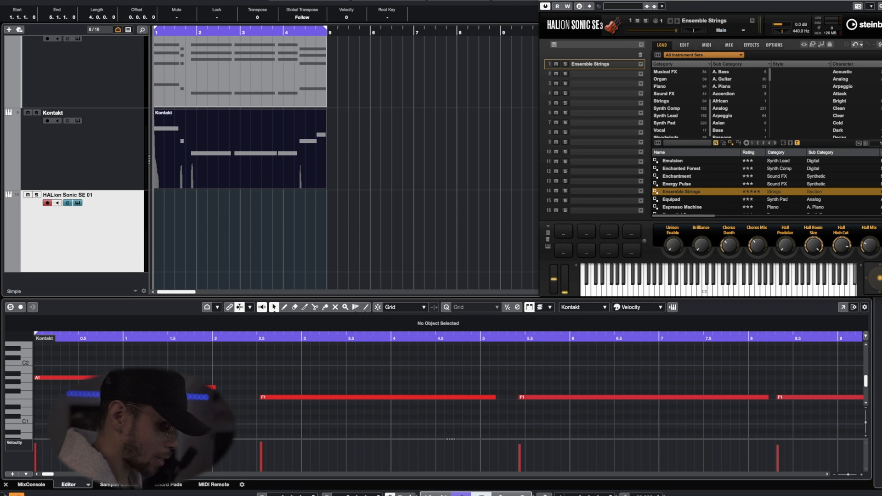
# - Record an Ensemble Strings melody on the HALion Sonic SE 01 track over bars 1 to 4
pyautogui.press('KP_Multiply')
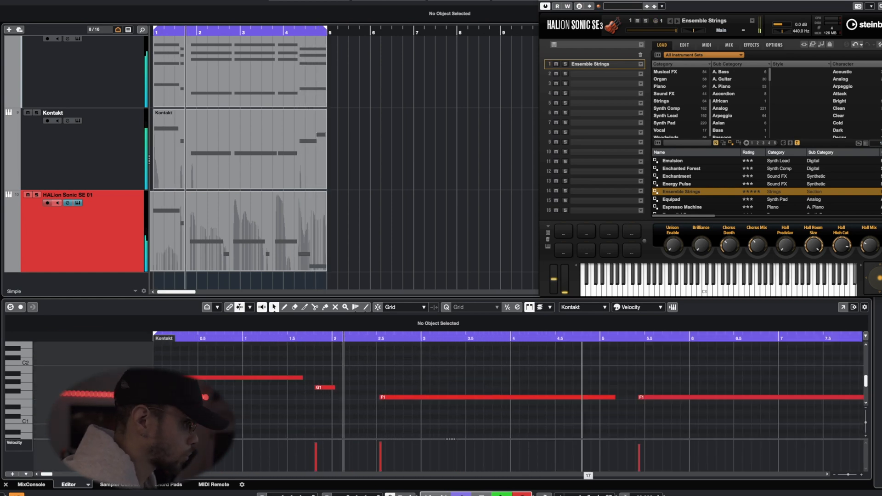
pyautogui.press('KP_Multiply')
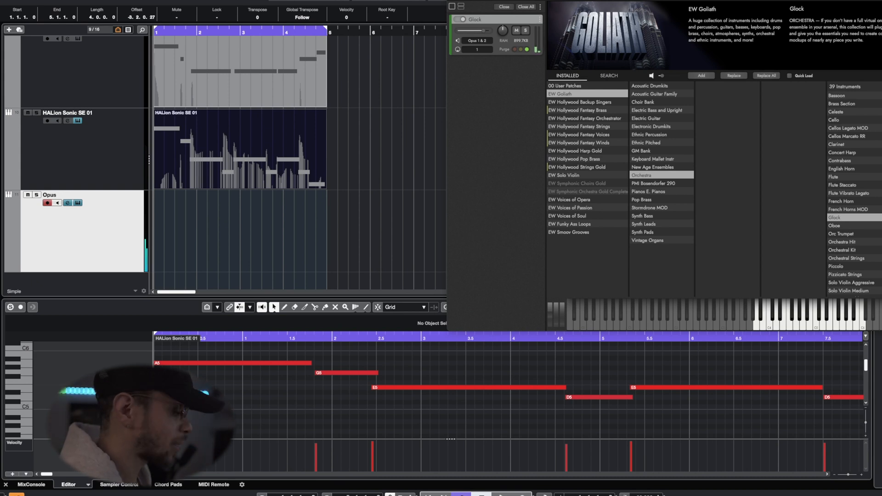
# - Record a Glock melody on the Opus track over bars 1 to 4, closing the Opus window when done
pyautogui.press('KP_Multiply')
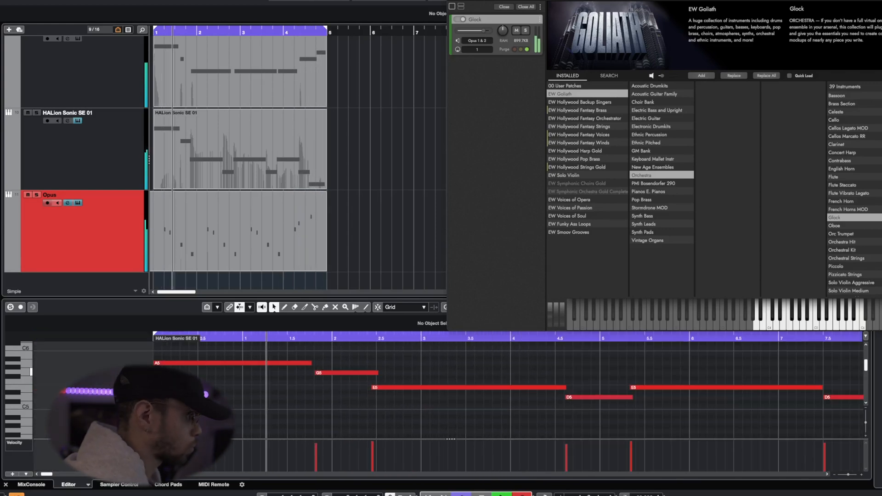
pyautogui.press('space')
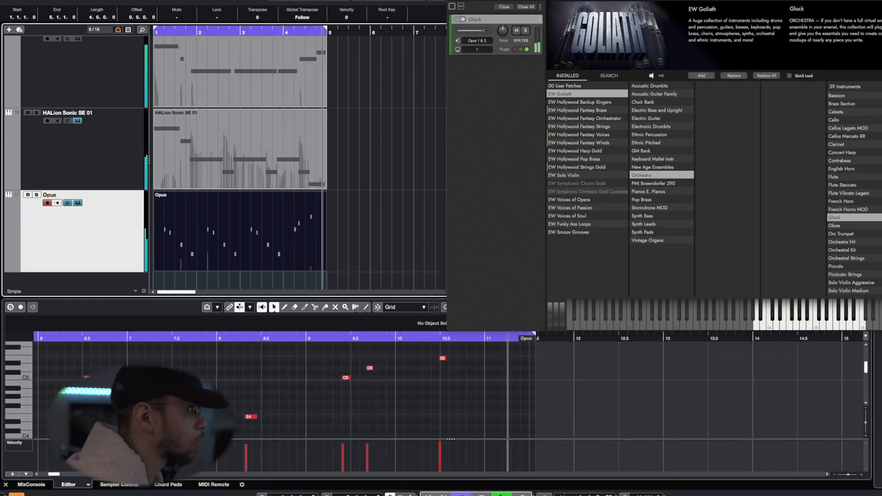
pyautogui.press('super+w')
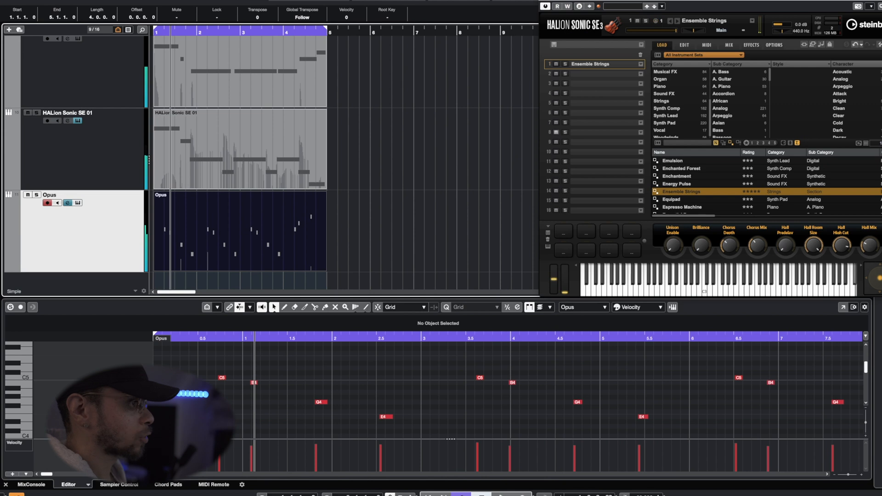
pyautogui.hscroll(10, 506, 391)
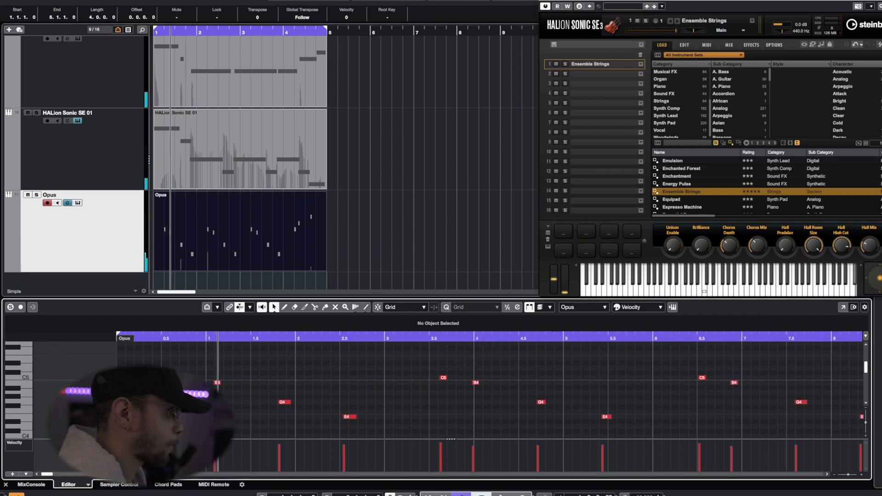
pyautogui.scroll(1, 451, 385)
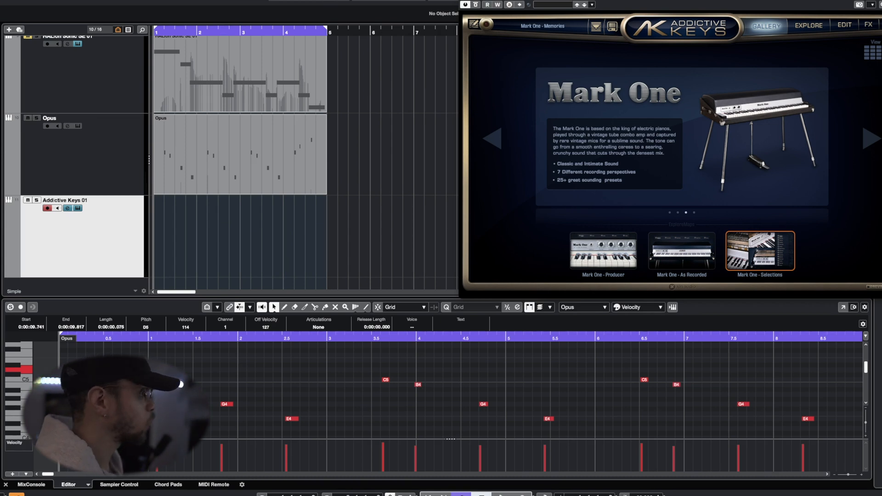
# - Record Mark One electric piano chords on the Addictive Keys 01 track over bars 1 to 4
pyautogui.press('KP_Multiply')
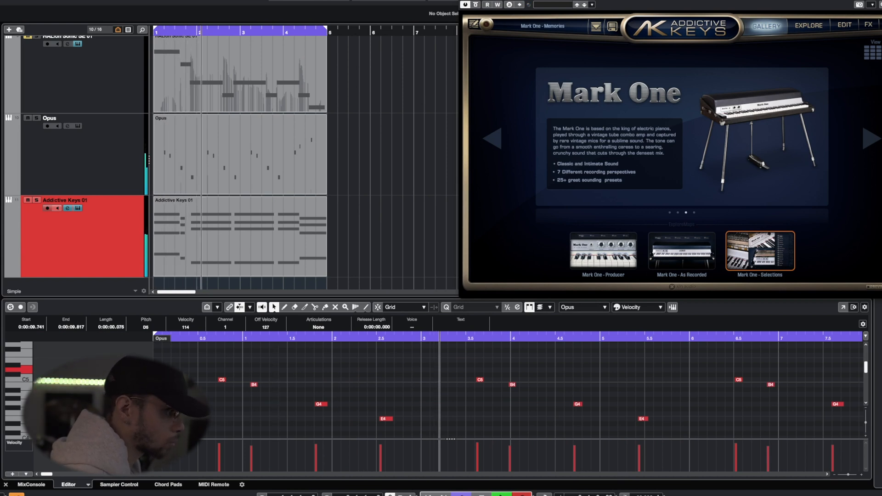
pyautogui.press('KP_Multiply')
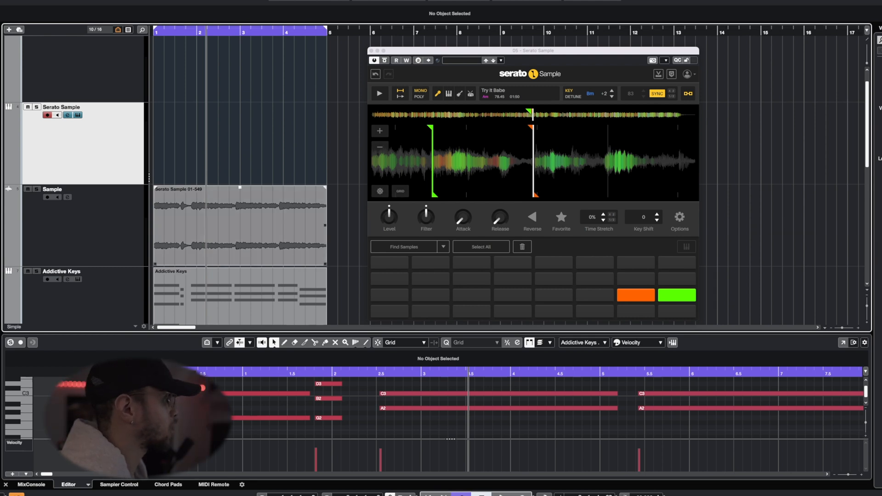
# - Select the recorded parts from the Sample track down through the Addictive Keys 01 track
pyautogui.scroll(-6, 240, 180)
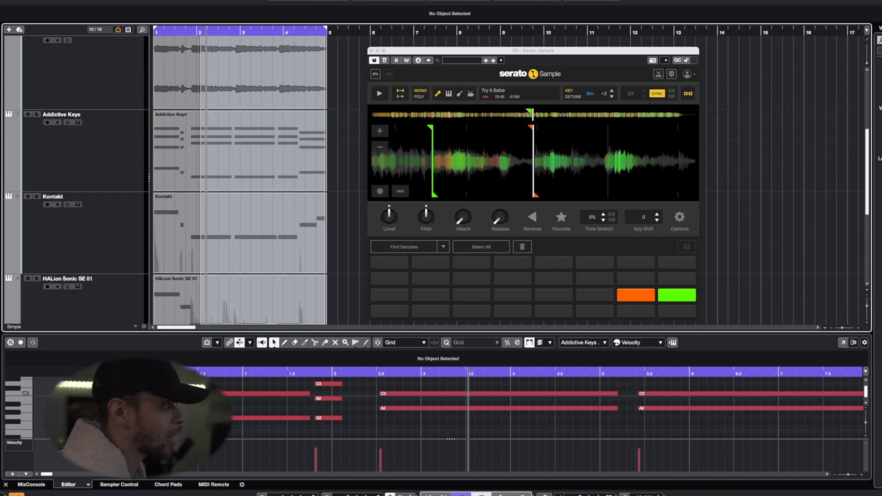
pyautogui.moveTo(201, 324); pyautogui.dragTo(175, 322)
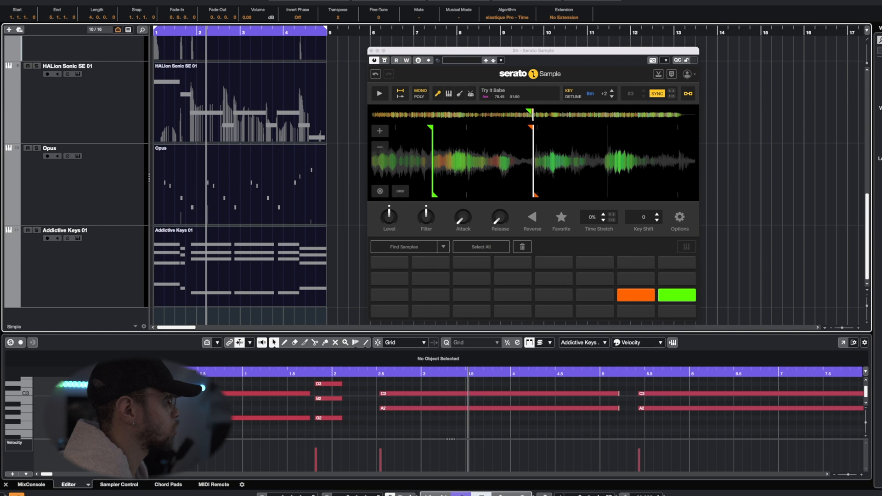
pyautogui.scroll(10, 239, 180)
# - Record a new part on the second Serato Sample track over bars 1 to 4 with the sample keyed +2
pyautogui.press(',')
pyautogui.press('space')
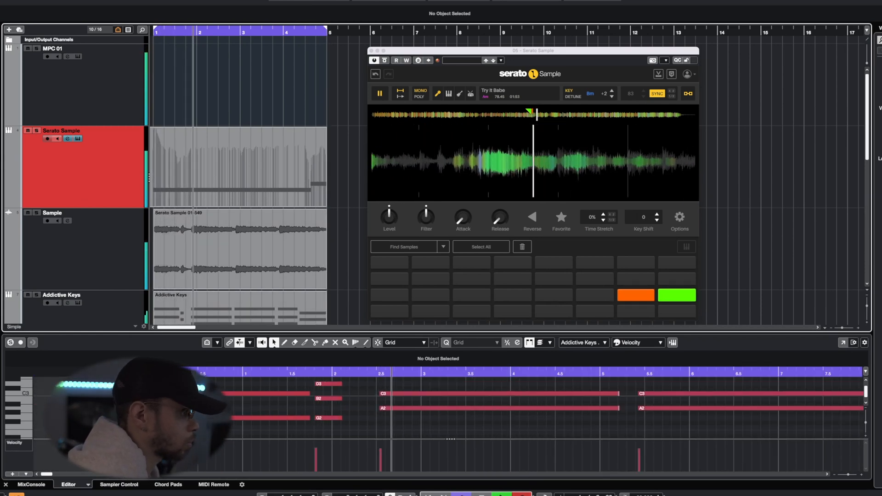
pyautogui.press('KP_Multiply')
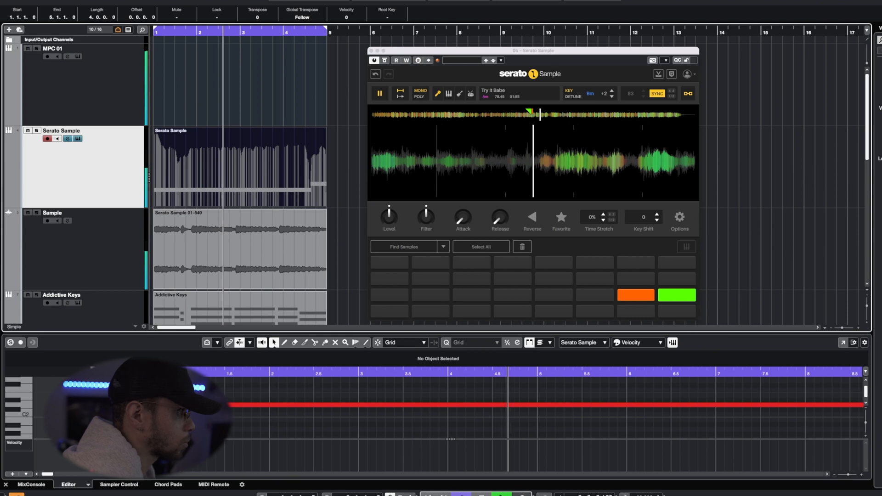